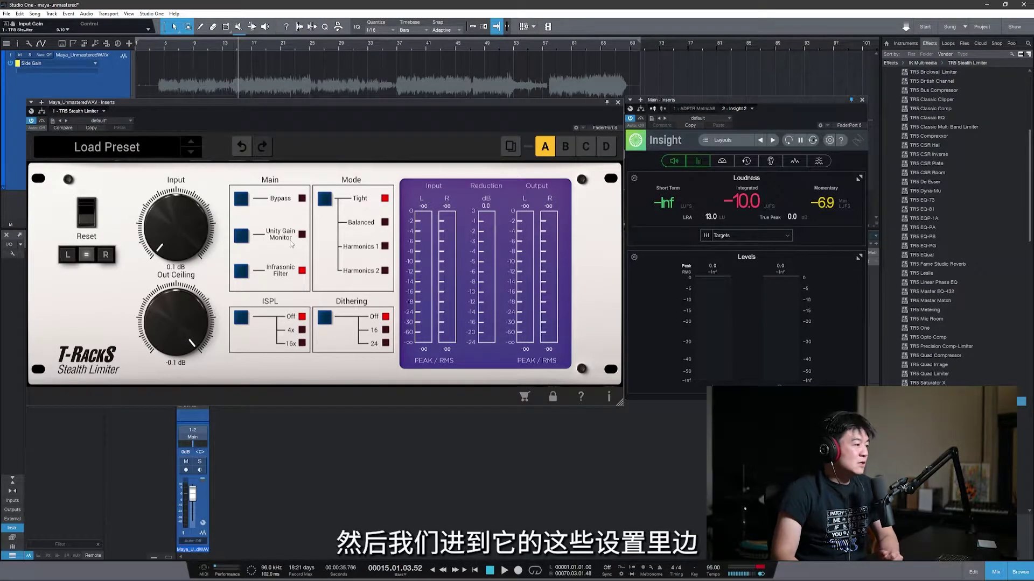
- Set the Stealth Limiter's ISPL to 16x and its Dithering to 24
{"action": "left_click", "coordinate": [241, 199]}
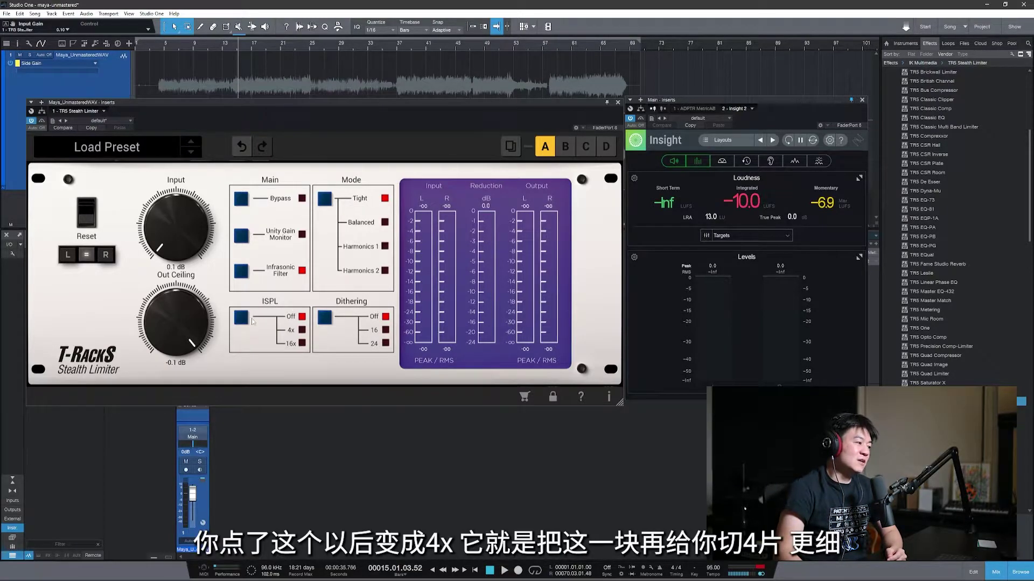
{"action": "left_click", "coordinate": [302, 330]}
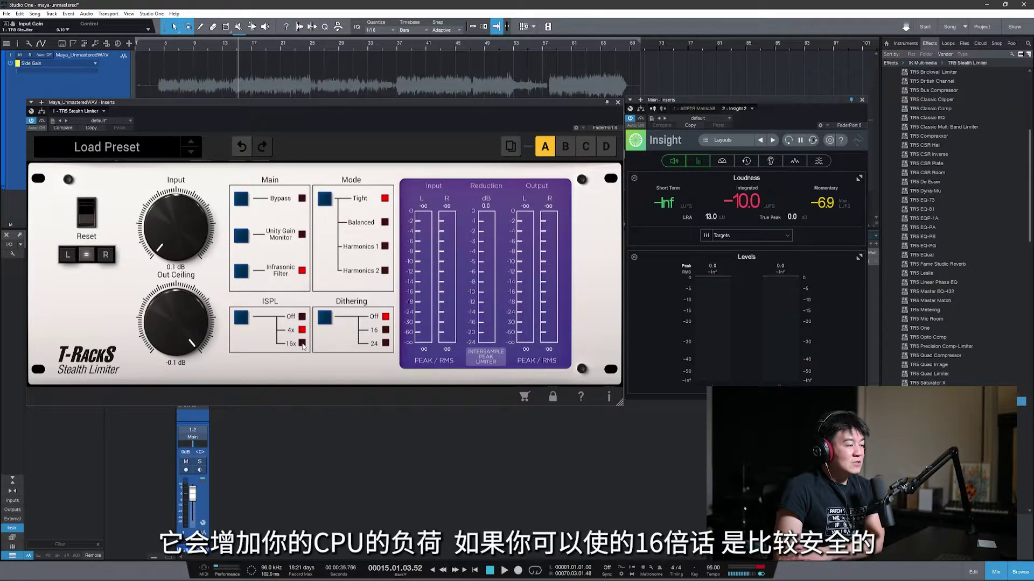
{"action": "left_click", "coordinate": [302, 345]}
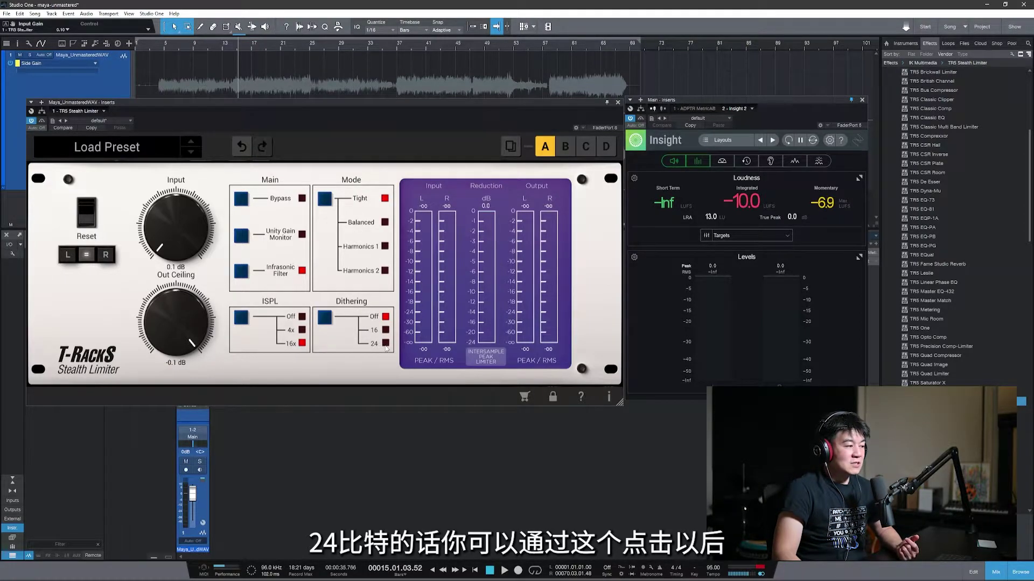
{"action": "left_click", "coordinate": [328, 320]}
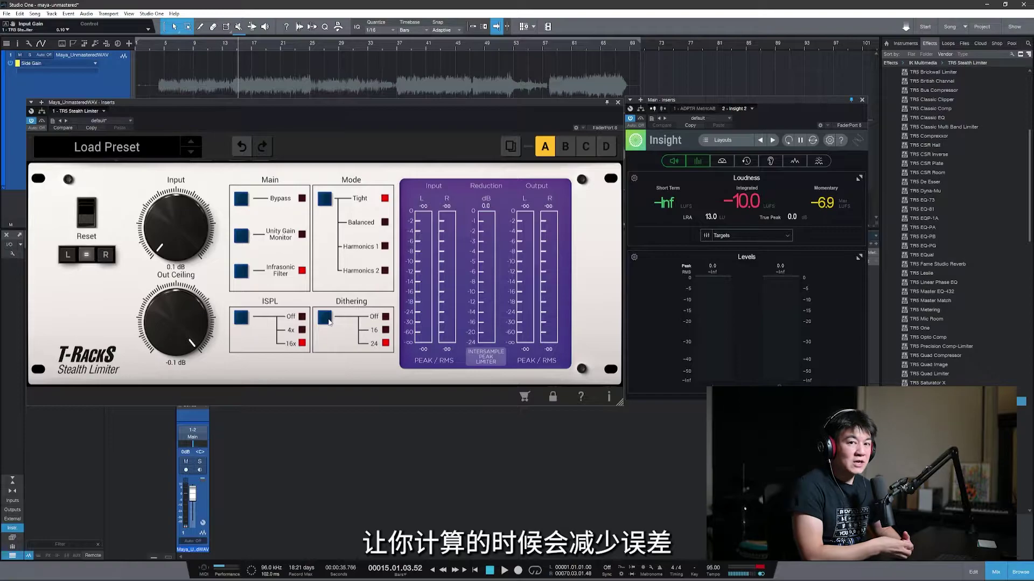
- Reset the Insight loudness measurement and set the limiter's Out Ceiling to -1 dB
{"action": "left_click", "coordinate": [739, 206]}
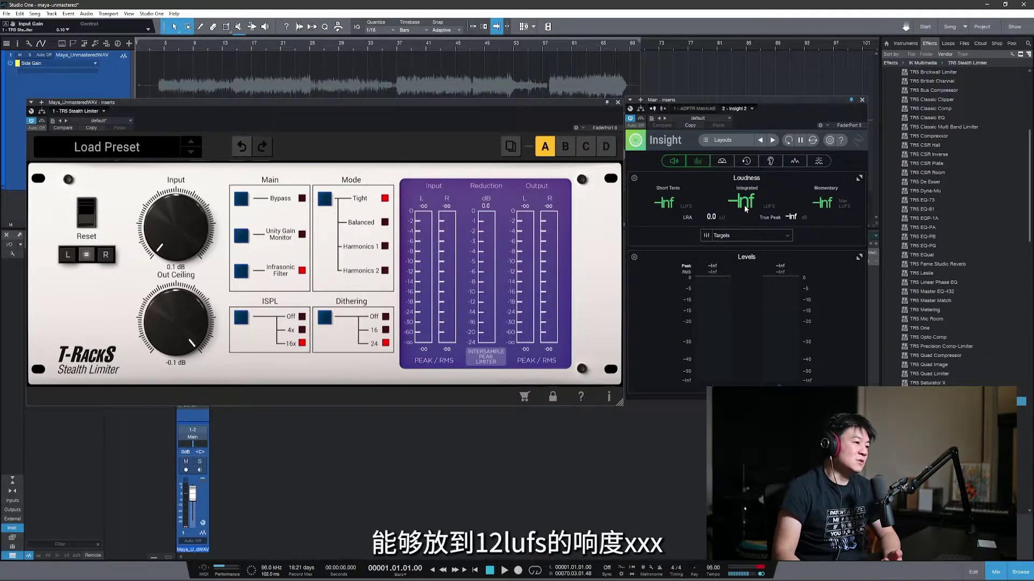
{"action": "left_click", "coordinate": [190, 328]}
{"action": "type", "text": "-1"}
{"action": "key", "text": "Return"}
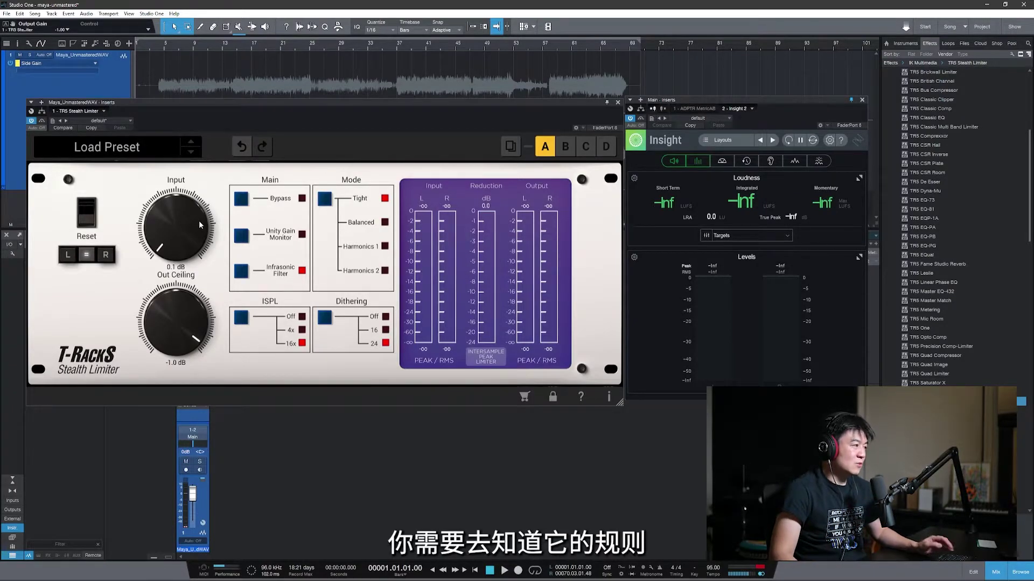
- Play the song from near bar 4 and raise the limiter's Input gain to about 11.6 dB
{"action": "left_click", "coordinate": [160, 44]}
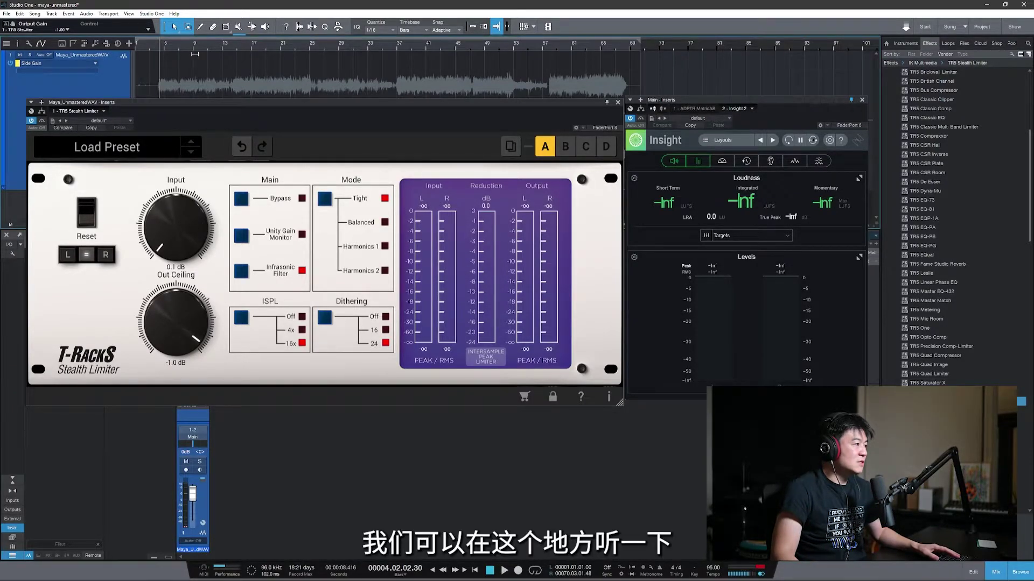
{"action": "key", "text": "space"}
{"action": "left_click_drag", "start_coordinate": [182, 251], "coordinate": [183, 198]}
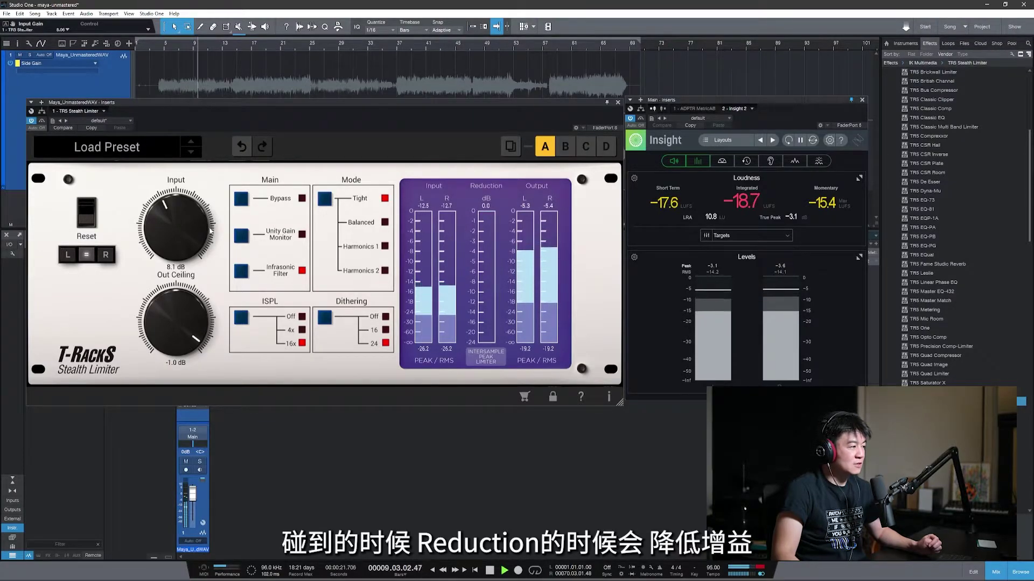
{"action": "left_click_drag", "start_coordinate": [192, 228], "coordinate": [196, 211]}
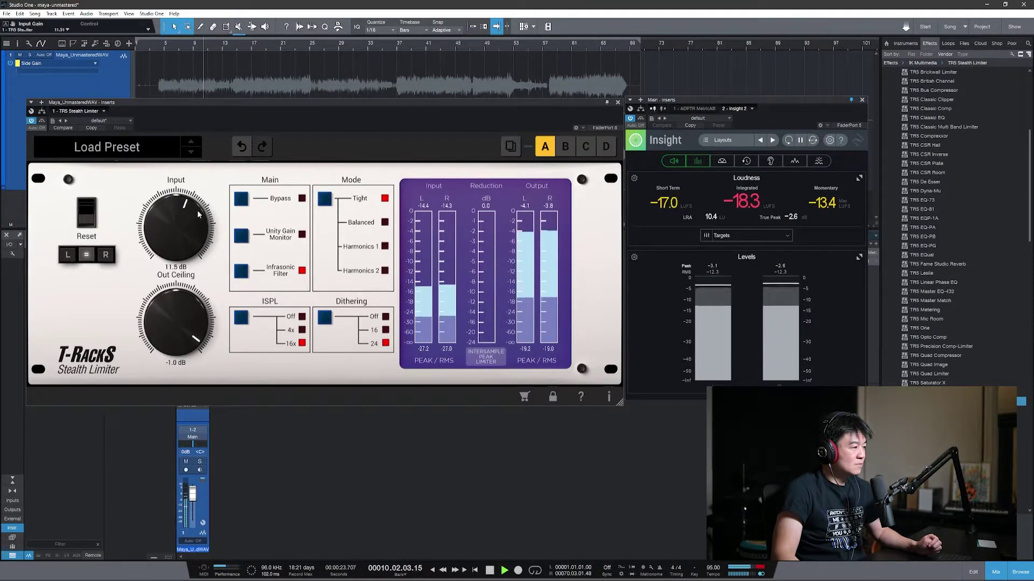
- Play from the louder section around bar 14, raise the Input gain to about 15.1 dB, and stop playback
{"action": "left_click", "coordinate": [232, 52]}
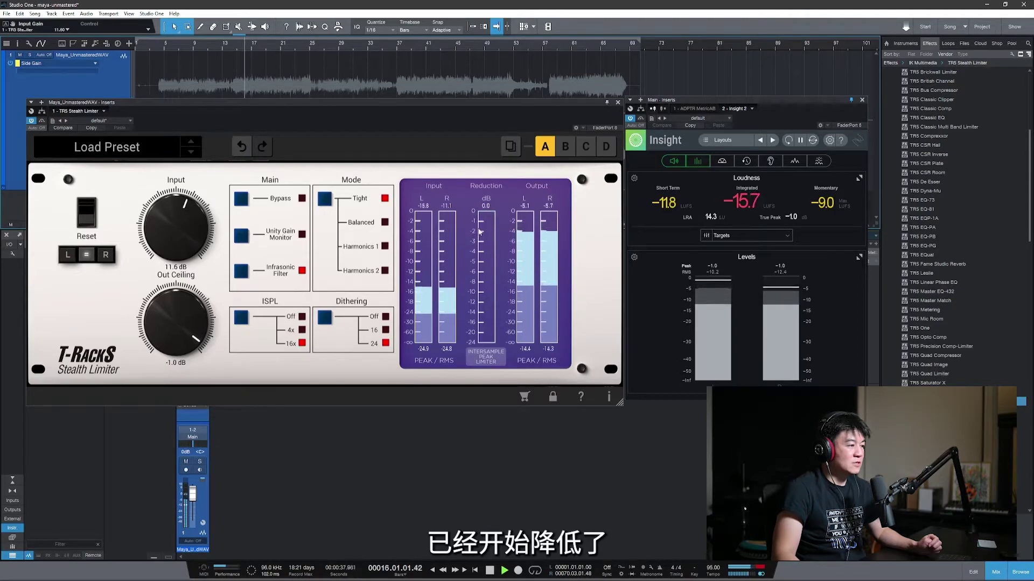
{"action": "left_click_drag", "start_coordinate": [179, 245], "coordinate": [178, 234]}
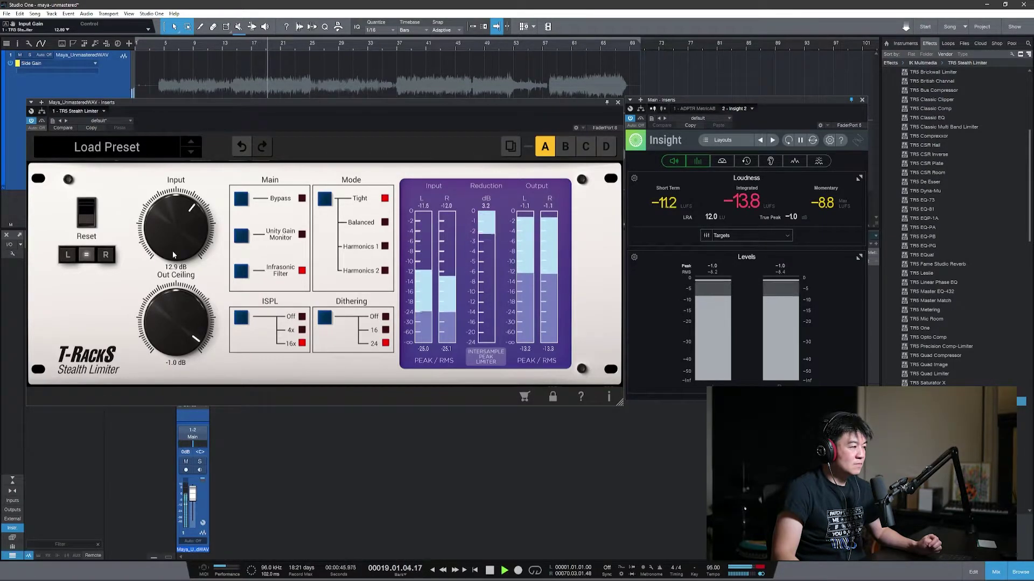
{"action": "left_click_drag", "start_coordinate": [172, 251], "coordinate": [168, 230]}
{"action": "key", "text": "space"}
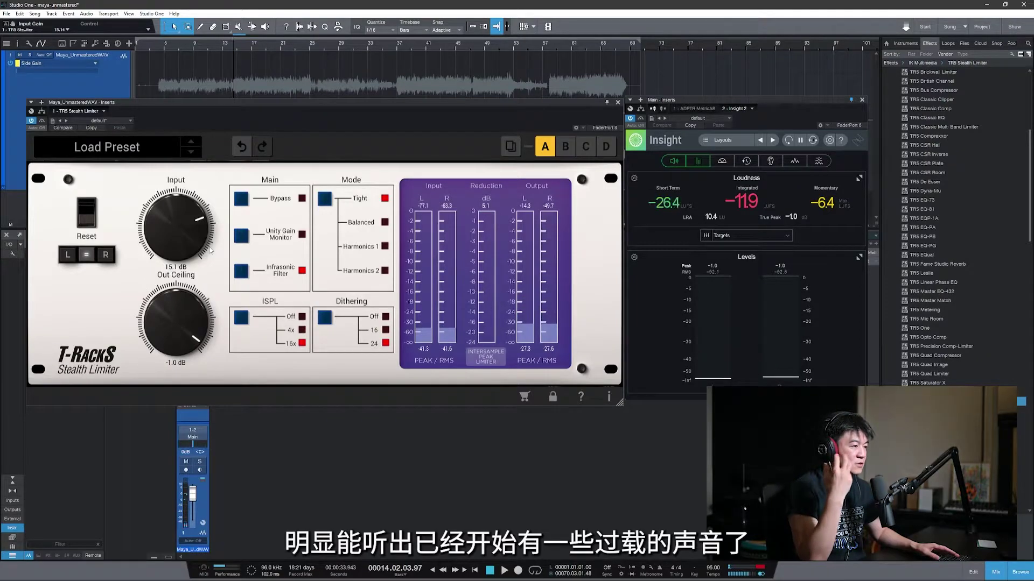
- Lower the Input gain to 13.7 dB and audition the Balanced, Harmonics 1 and Harmonics 2 modes during playback
{"action": "left_click_drag", "start_coordinate": [210, 245], "coordinate": [188, 245]}
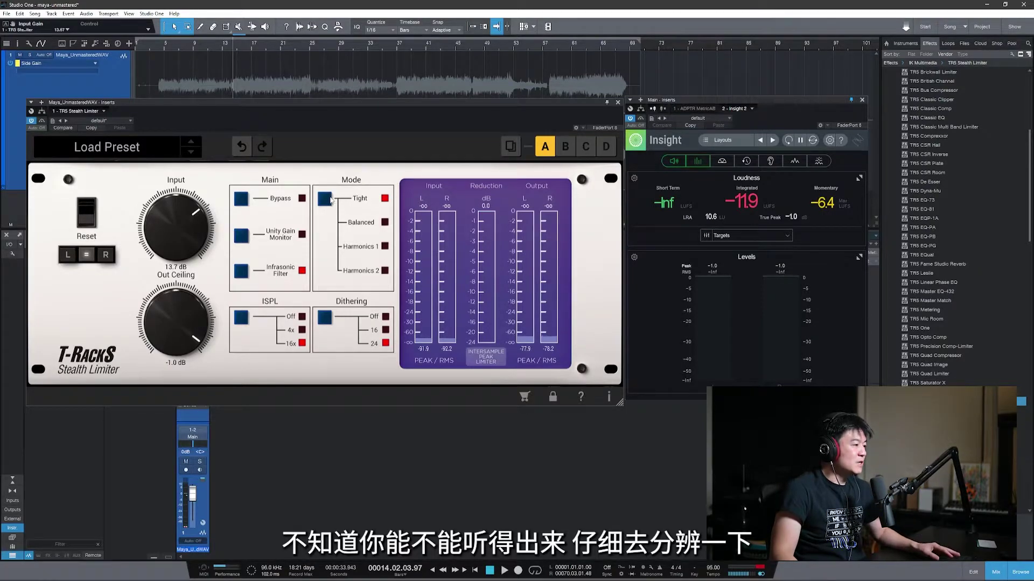
{"action": "key", "text": "space"}
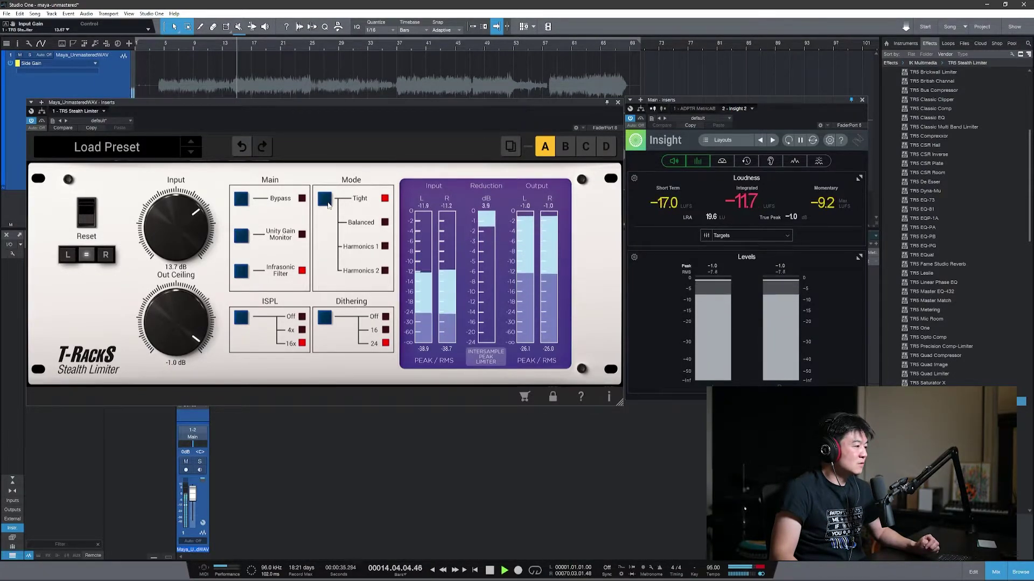
{"action": "left_click", "coordinate": [325, 200]}
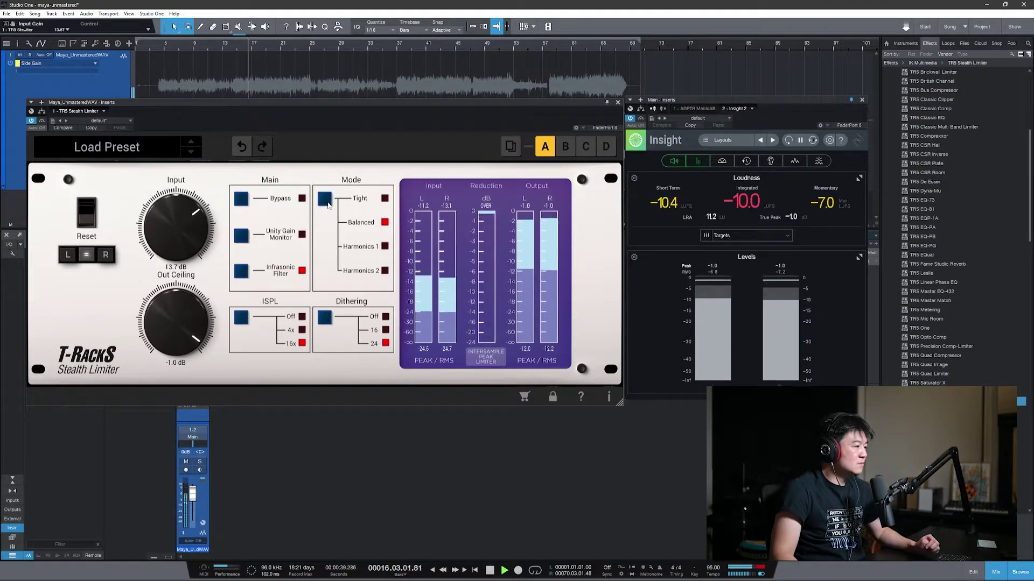
{"action": "left_click", "coordinate": [325, 200]}
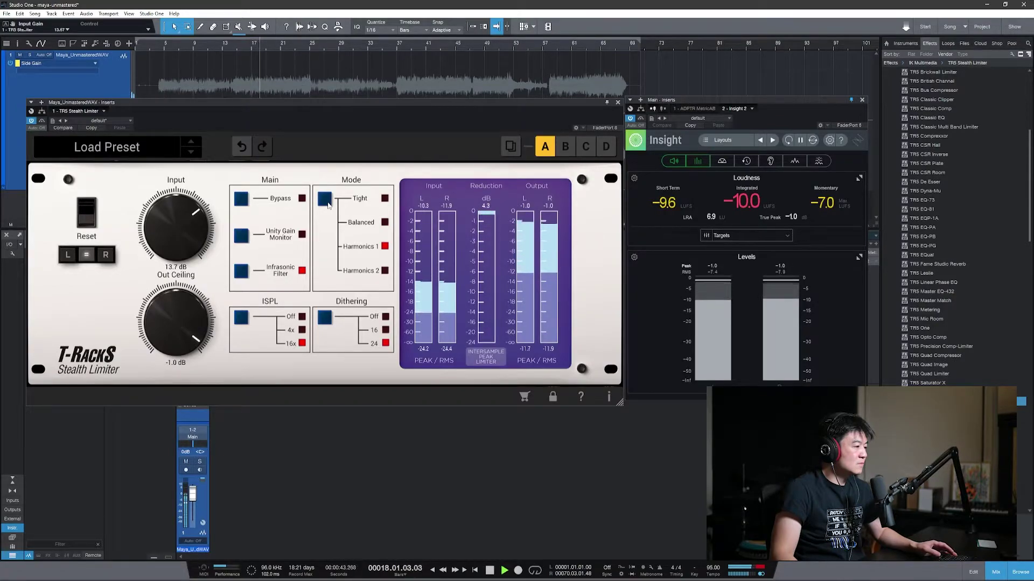
{"action": "left_click", "coordinate": [325, 201]}
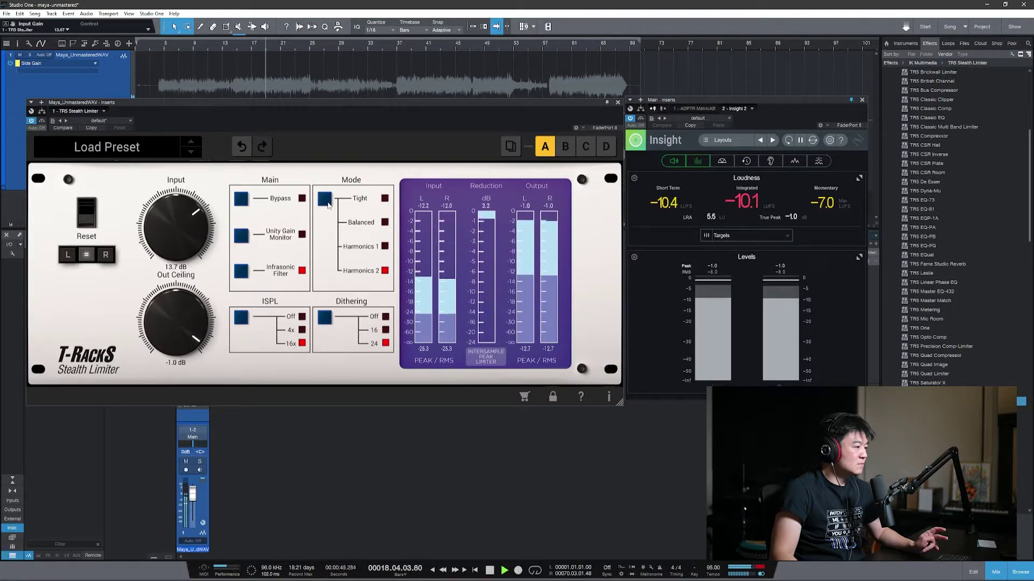
{"action": "key", "text": "space"}
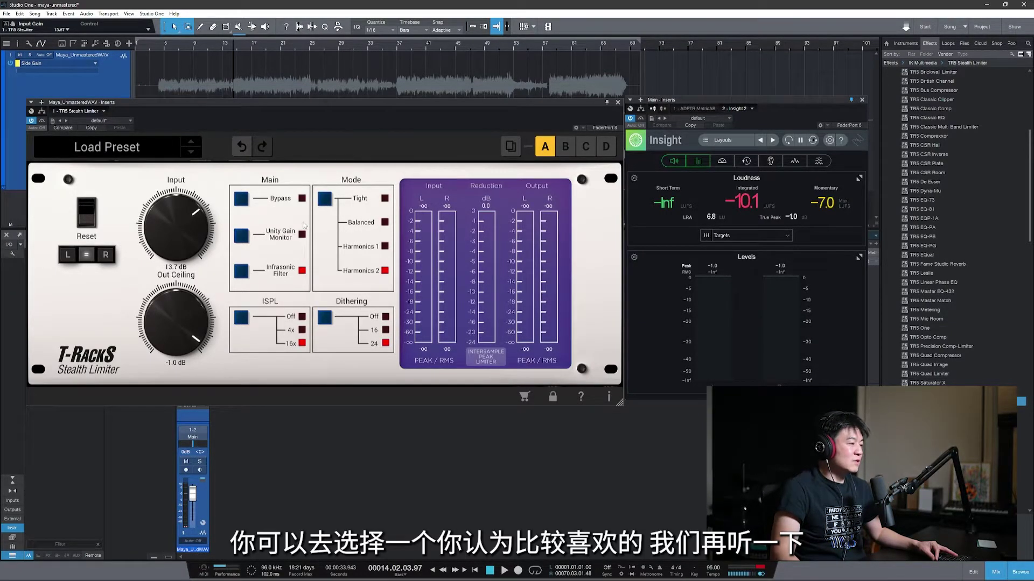
- Replay the passage with the Input gain raised to 14.2 dB and change the limiter mode from Harmonics 2 to Tight
{"action": "key", "text": "space"}
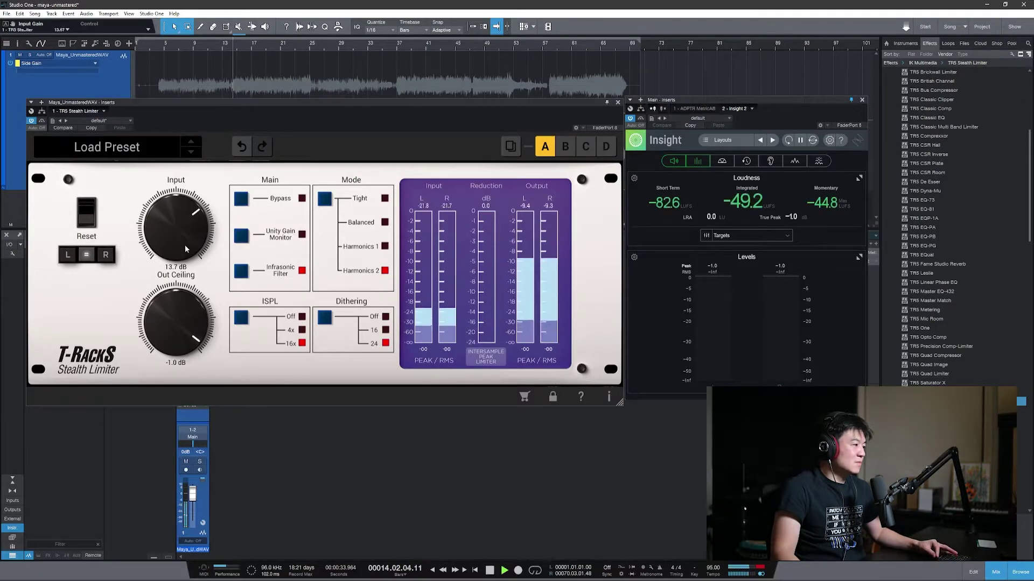
{"action": "left_click_drag", "start_coordinate": [186, 245], "coordinate": [188, 240]}
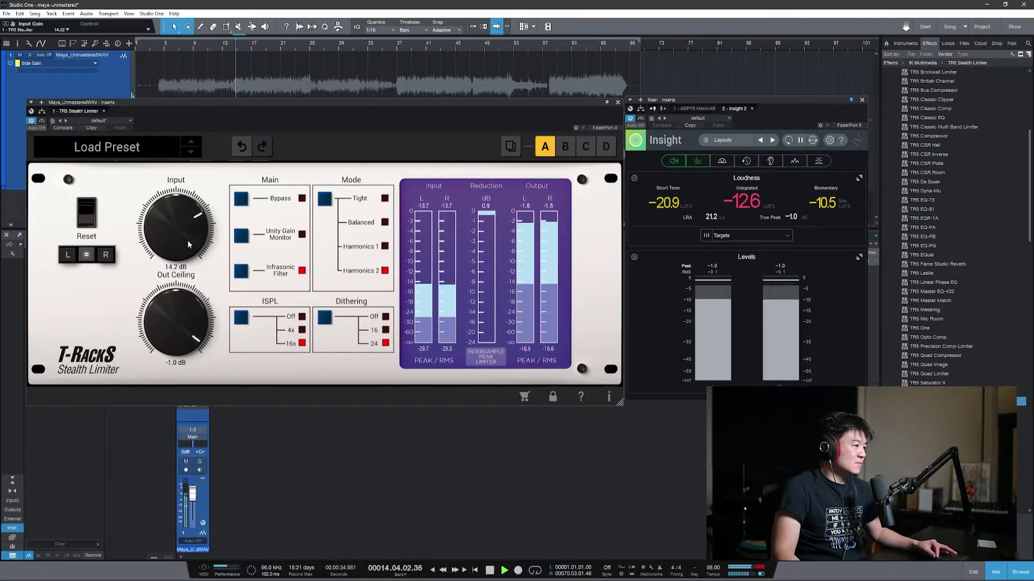
{"action": "left_click", "coordinate": [324, 200]}
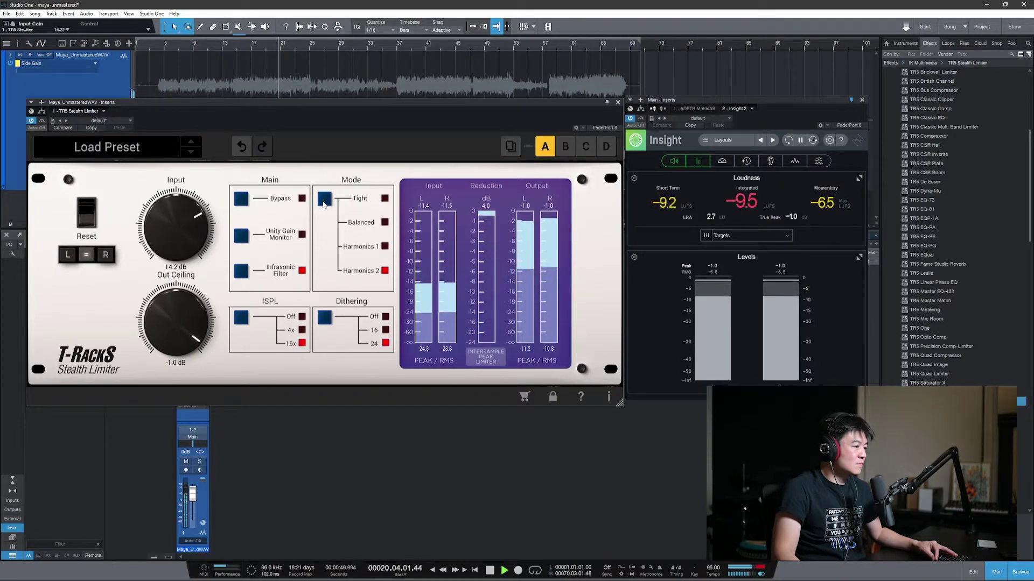
{"action": "left_click", "coordinate": [324, 200]}
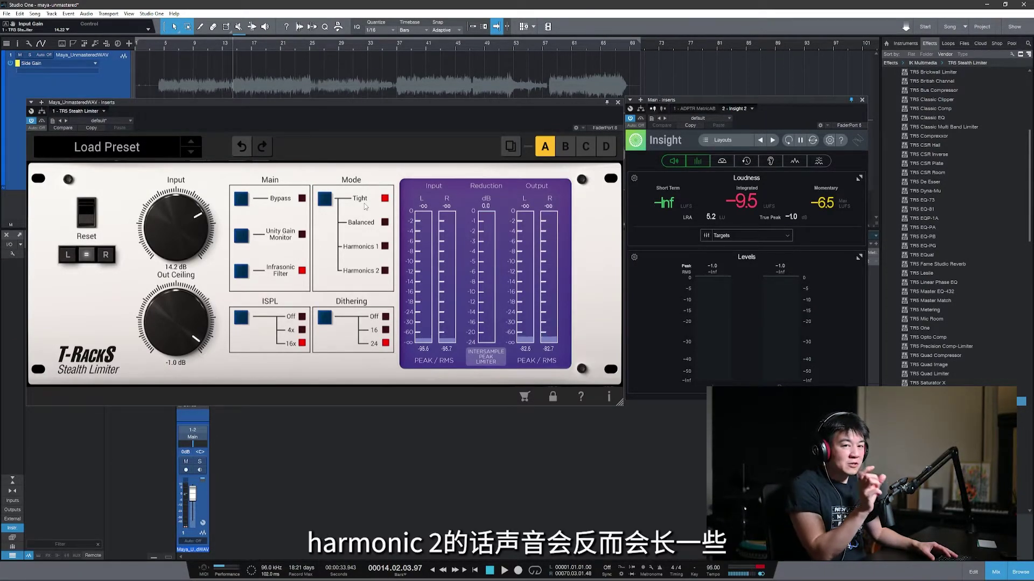
- Audition Harmonics 2 against Tight mode on the same passage, ending on Tight with playback stopped
{"action": "left_click", "coordinate": [385, 269]}
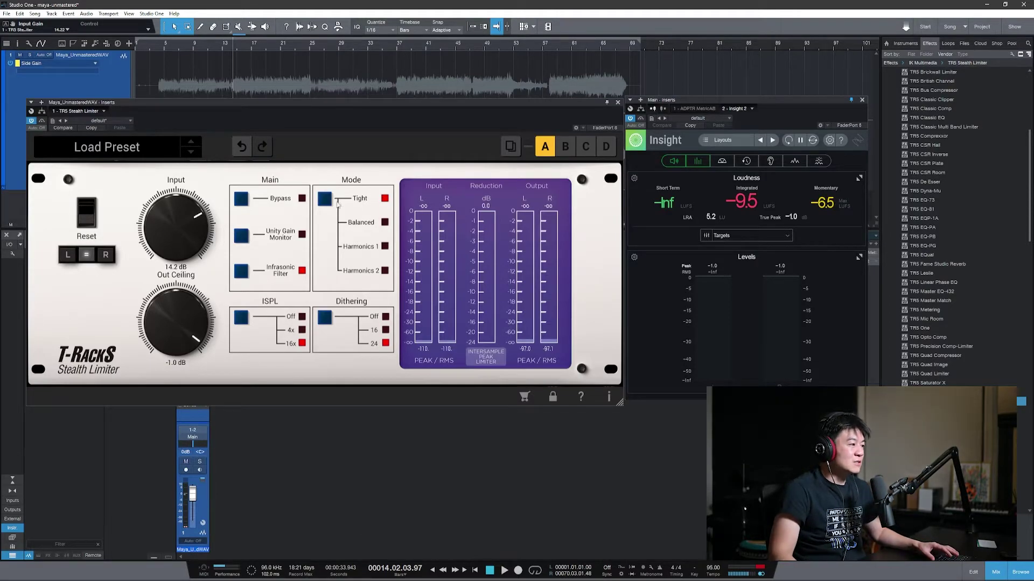
{"action": "key", "text": "space"}
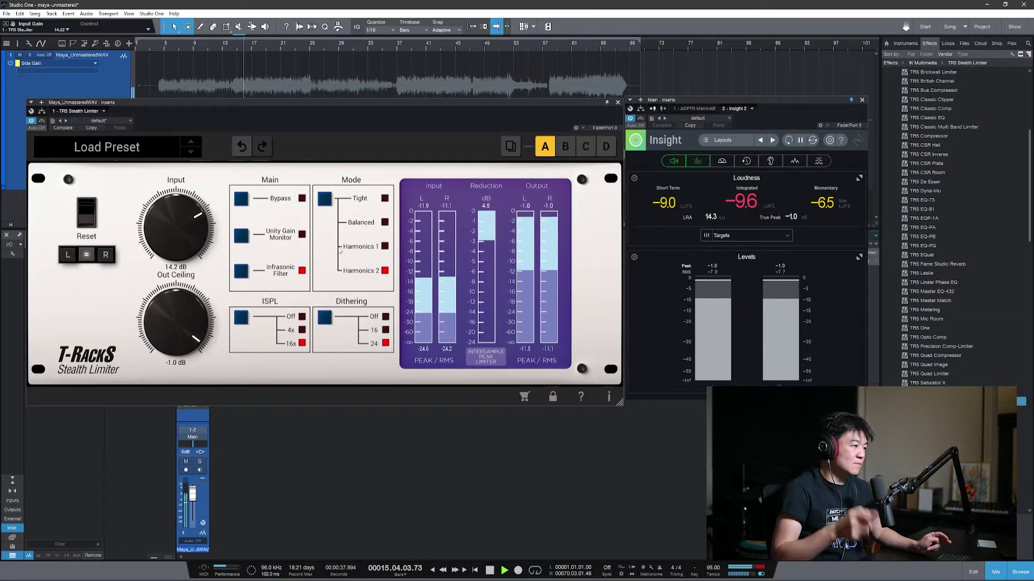
{"action": "left_click", "coordinate": [324, 198]}
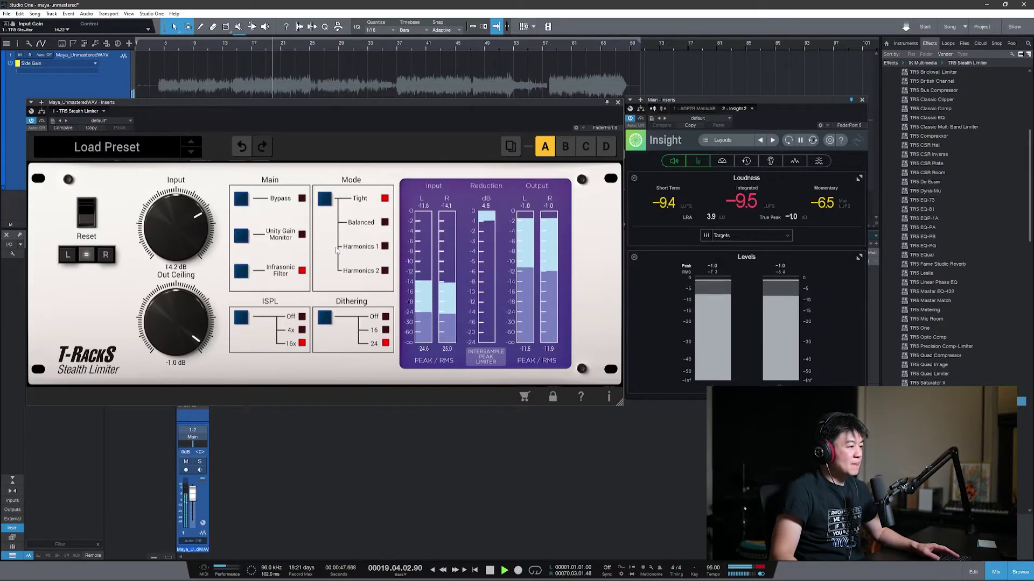
{"action": "key", "text": "space"}
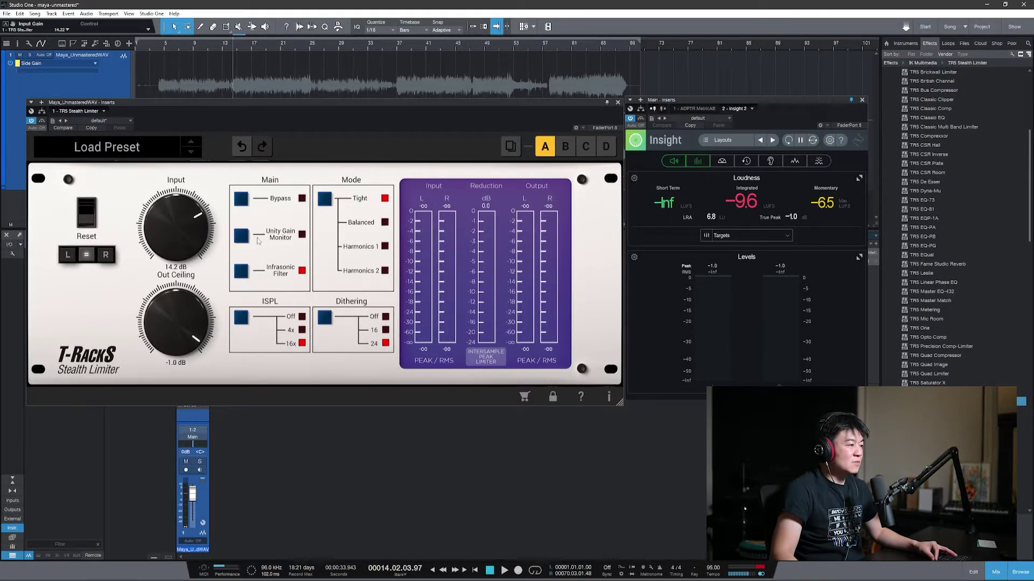
- Turn on Unity Gain Monitor and toggle Bypass during playback to compare the limited and unprocessed sound at matched level
{"action": "key", "text": "space"}
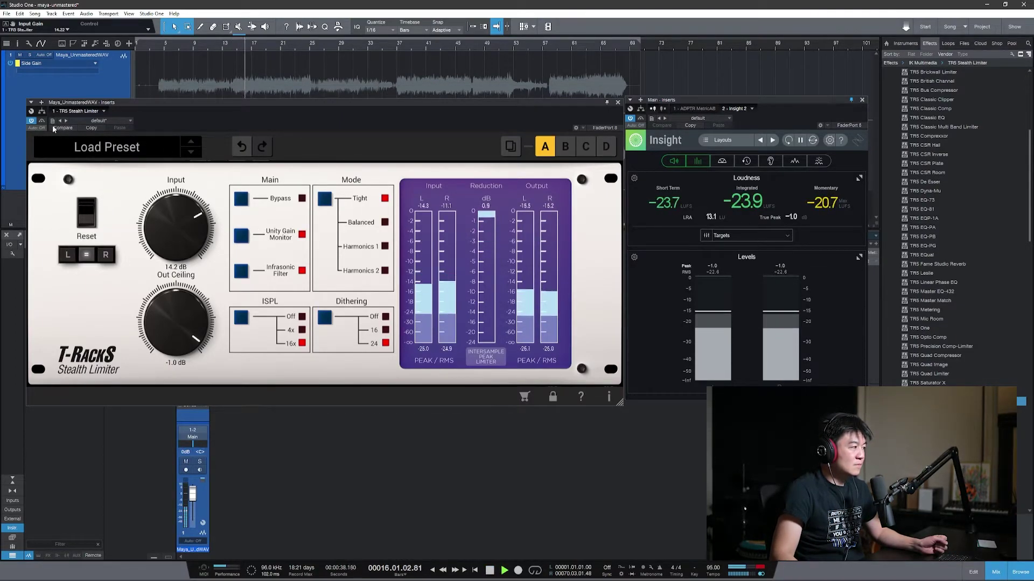
{"action": "left_click", "coordinate": [241, 199]}
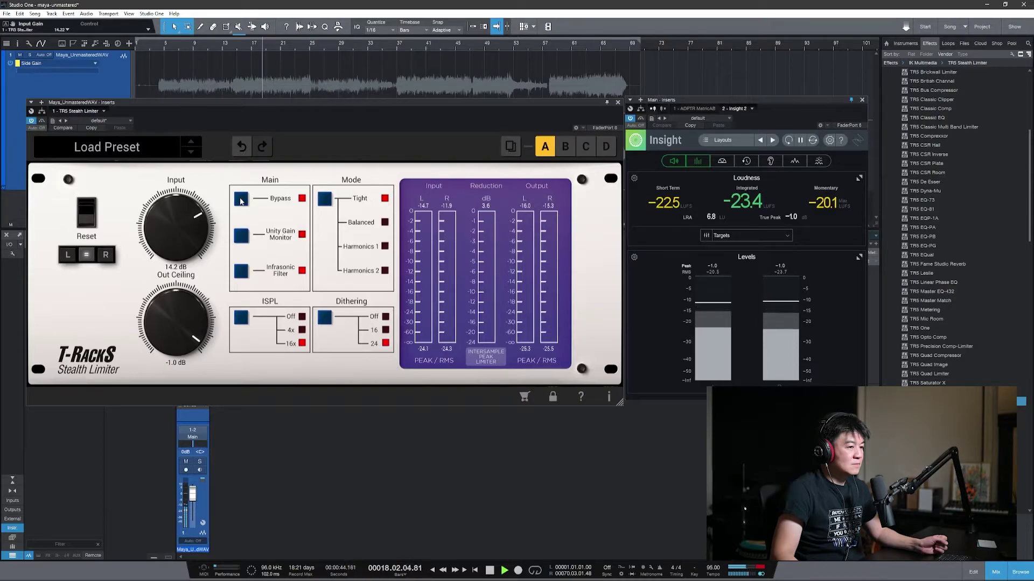
{"action": "left_click", "coordinate": [240, 200]}
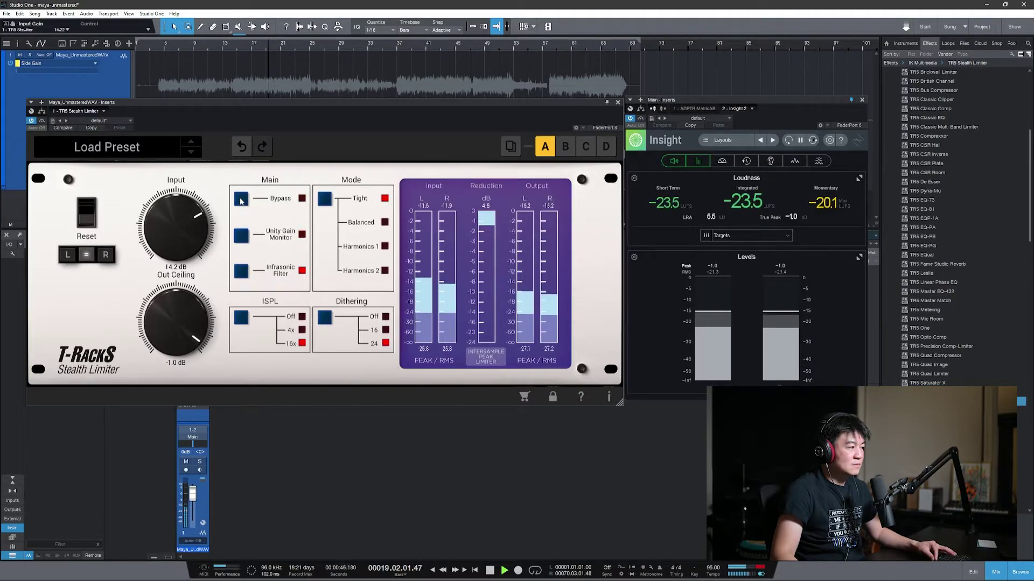
{"action": "key", "text": "space"}
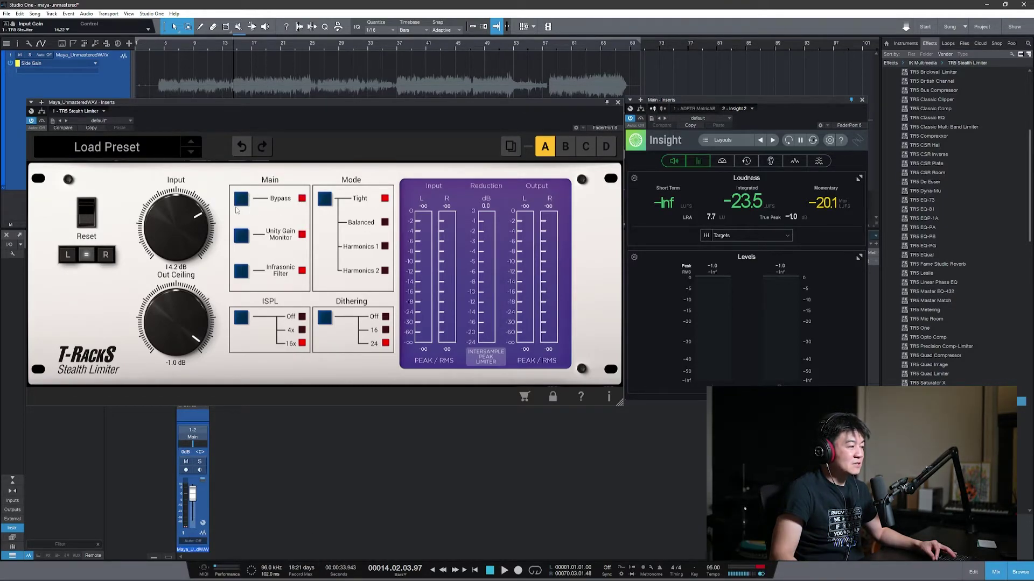
- Replay the passage and switch Bypass off and on again to recheck the limiter's effect on the dynamics
{"action": "key", "text": "space"}
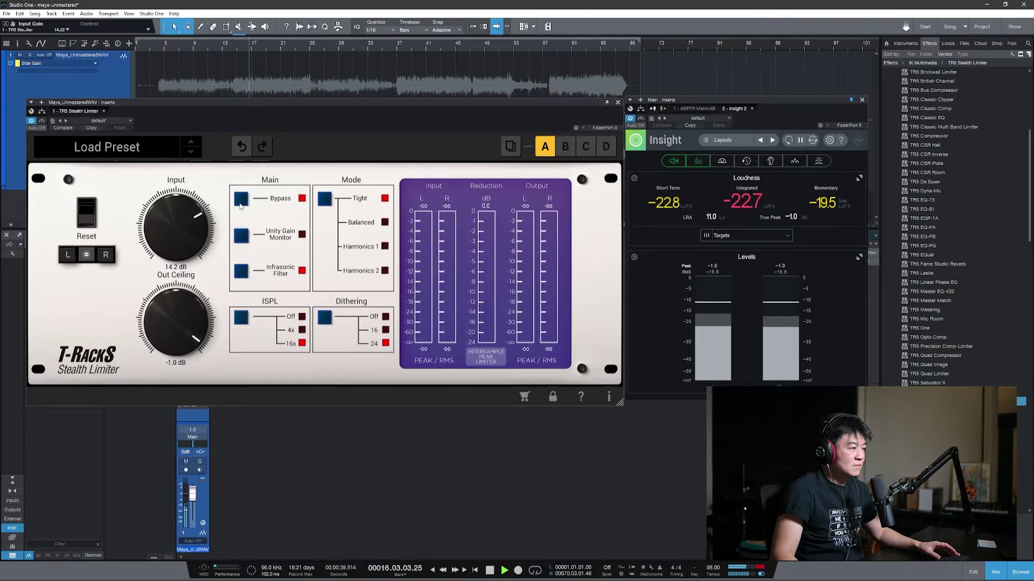
{"action": "left_click", "coordinate": [241, 205]}
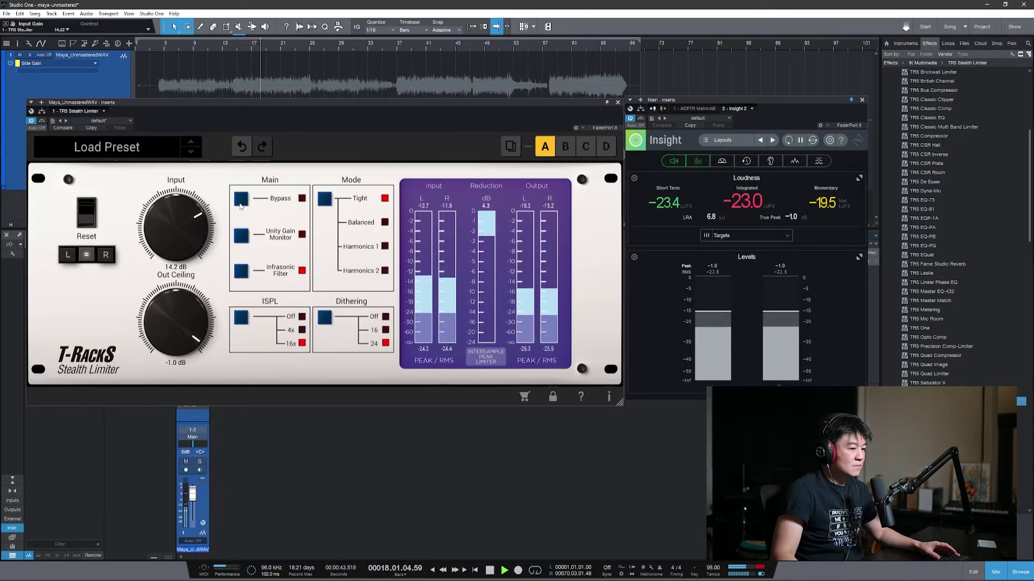
{"action": "left_click", "coordinate": [241, 205]}
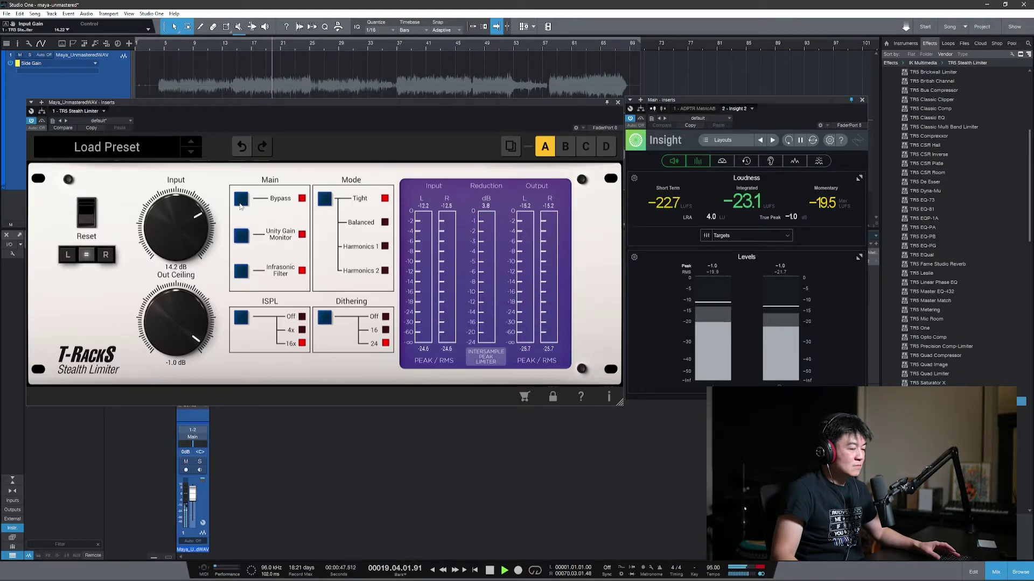
{"action": "key", "text": "space"}
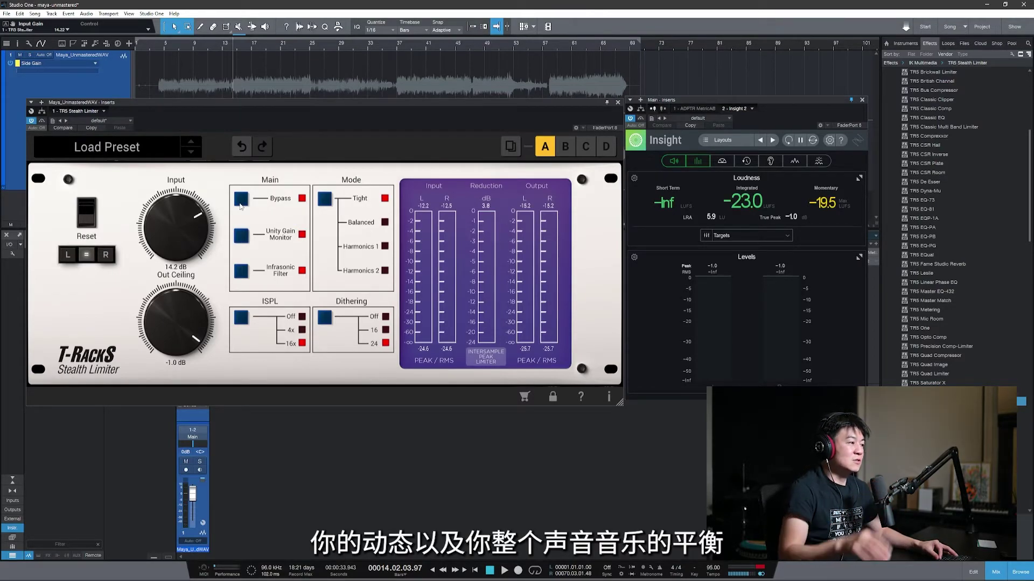
- Play the passage with Bypass turned off and push the Input gain to 18 dB to hear excessive limiting
{"action": "key", "text": "space"}
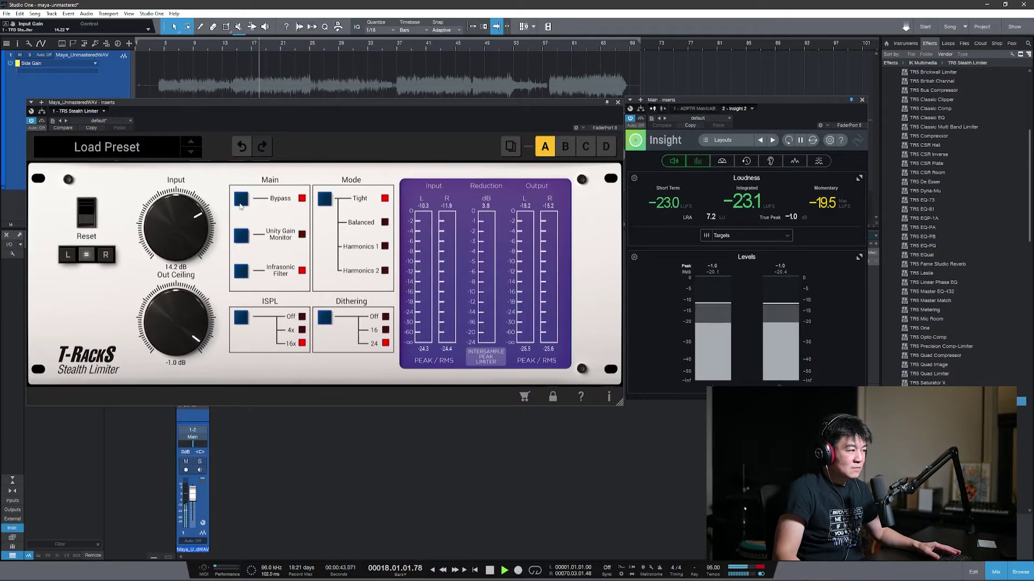
{"action": "left_click", "coordinate": [241, 199]}
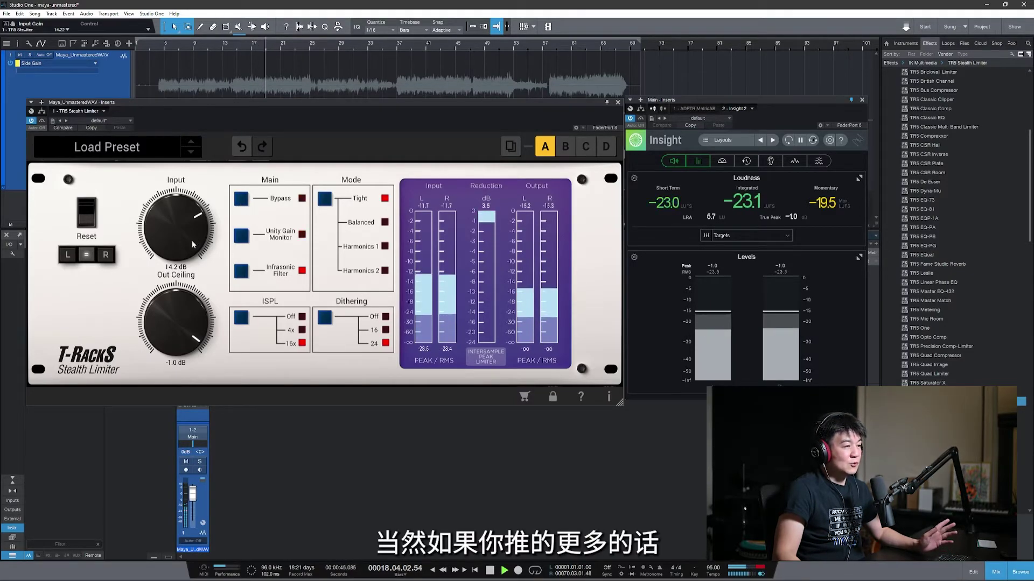
{"action": "left_click_drag", "start_coordinate": [189, 247], "coordinate": [199, 212]}
{"action": "left_click", "coordinate": [242, 233]}
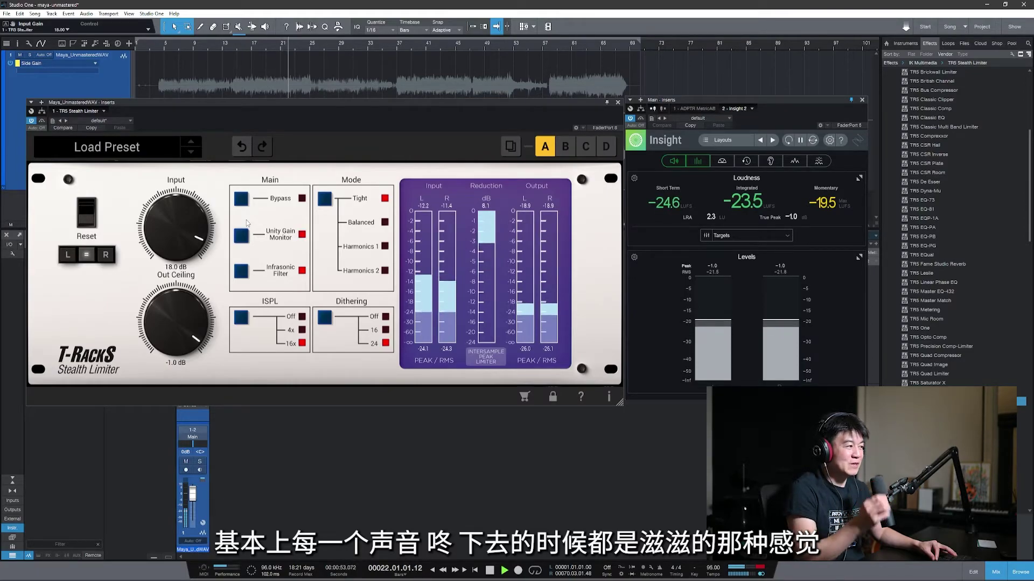
- Lower the limiter's Input gain to about 11.9 dB and stop playback
{"action": "left_click", "coordinate": [247, 219]}
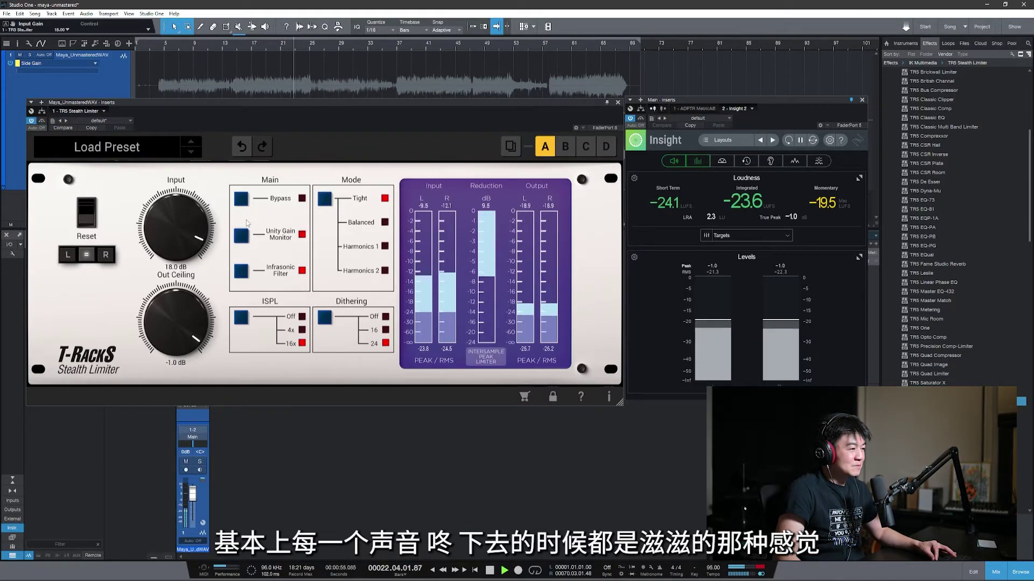
{"action": "left_click_drag", "start_coordinate": [193, 224], "coordinate": [194, 258]}
{"action": "key", "text": "space"}
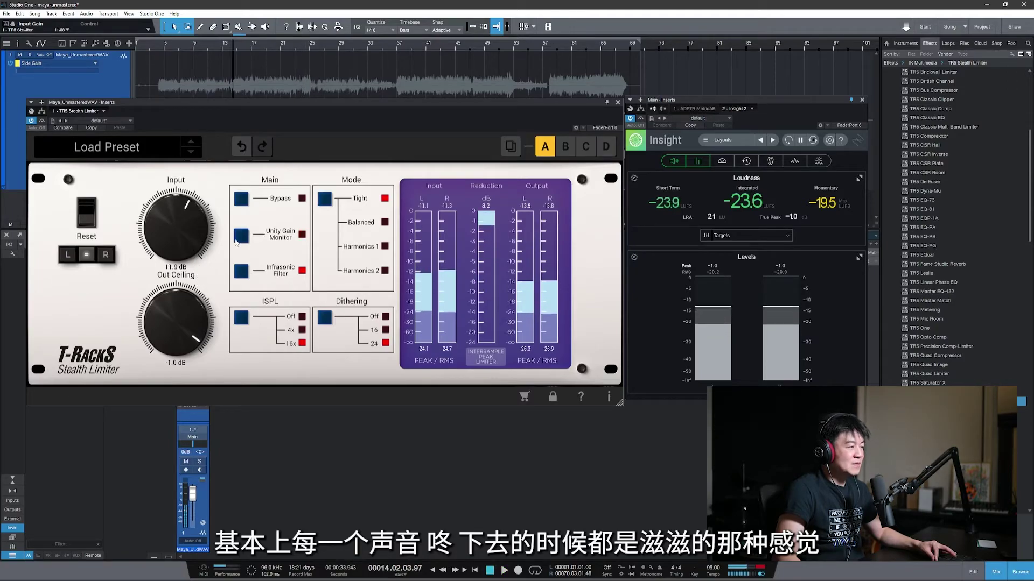